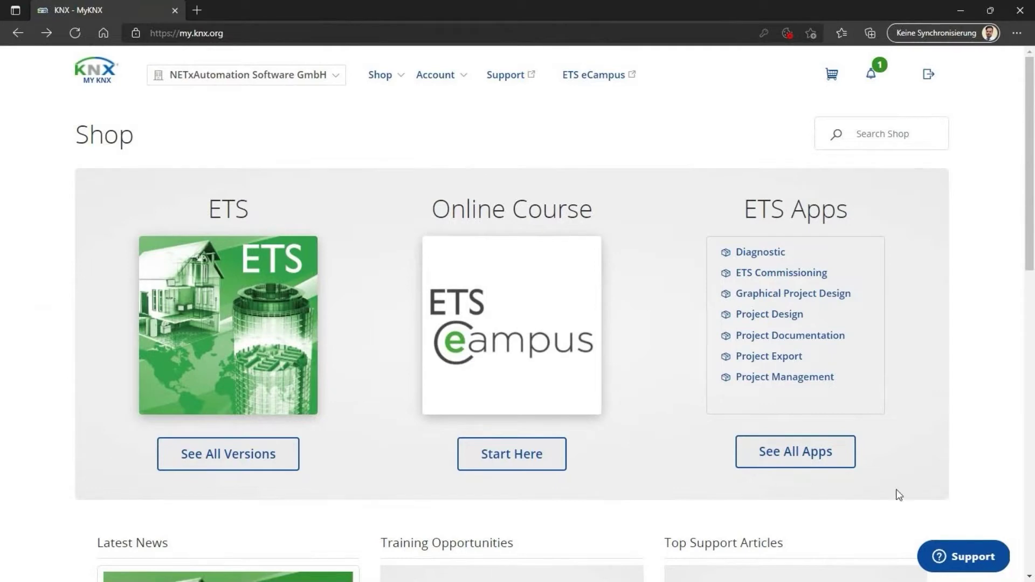
Search the full ETS app shop for 'NETx BMS' and expand the NETx BMS App Secure details
left_click(828, 457)
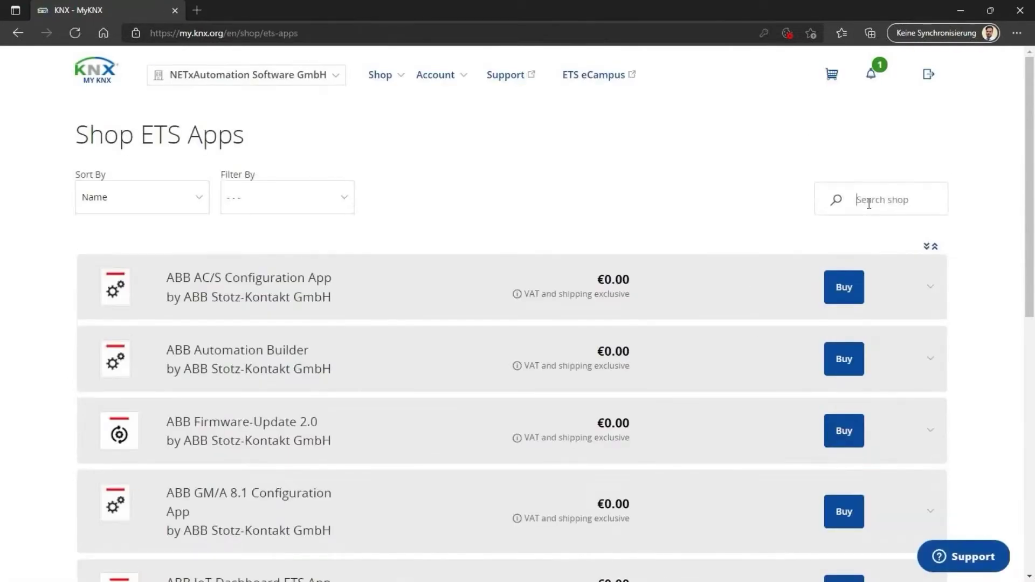
left_click(868, 202)
type("NETx BMS")
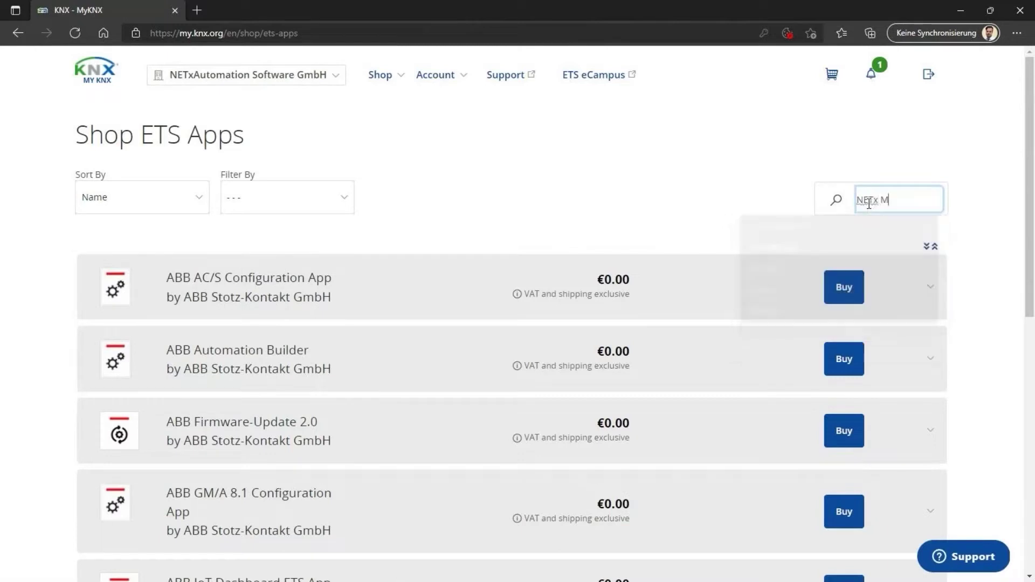
key("Return")
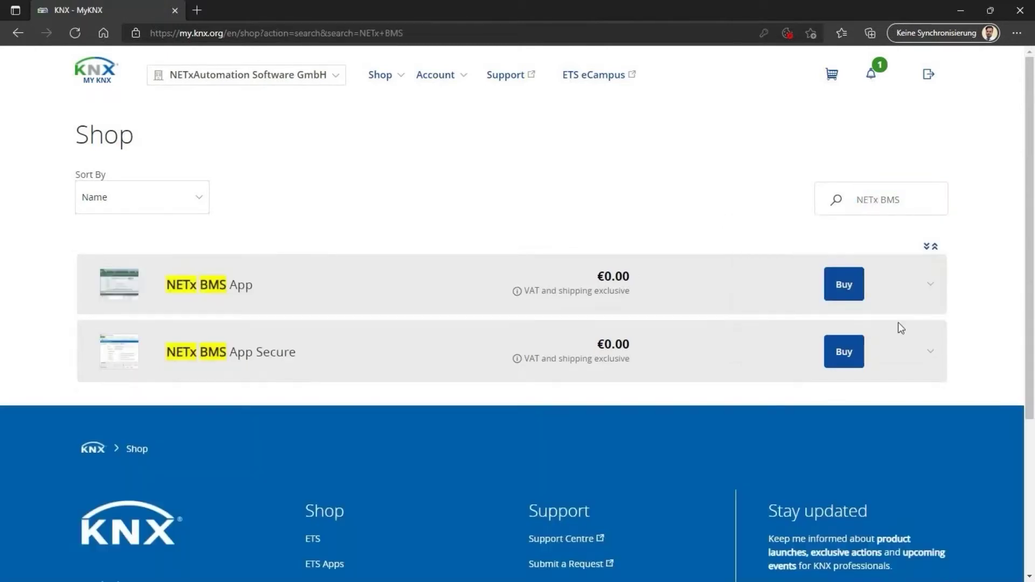
left_click(927, 354)
scroll(927, 355, "down", 2)
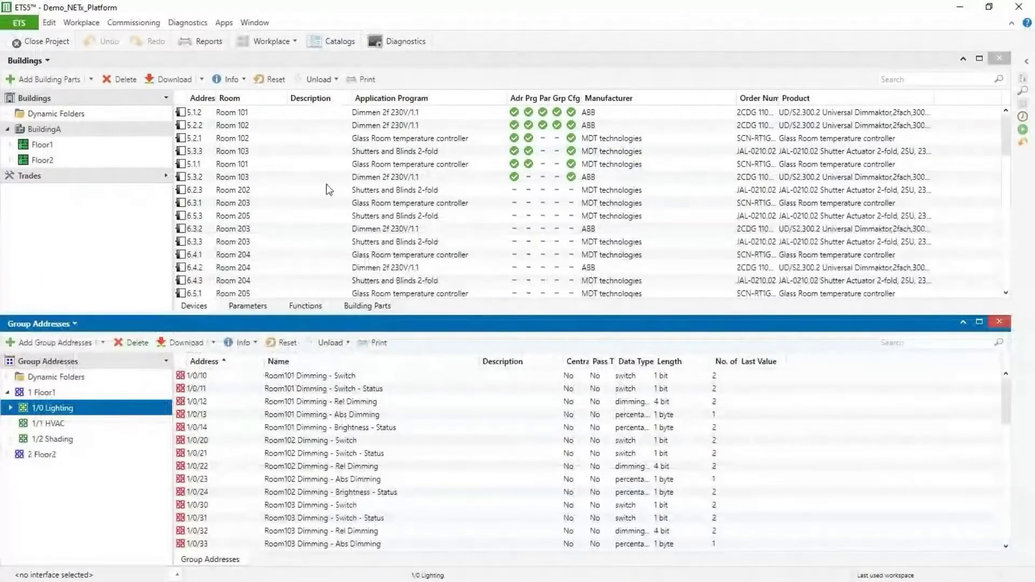
Launch NETx BMS App Secure from Apps, enlarge its panel, and select NETx BMS Platform as server
left_click(223, 23)
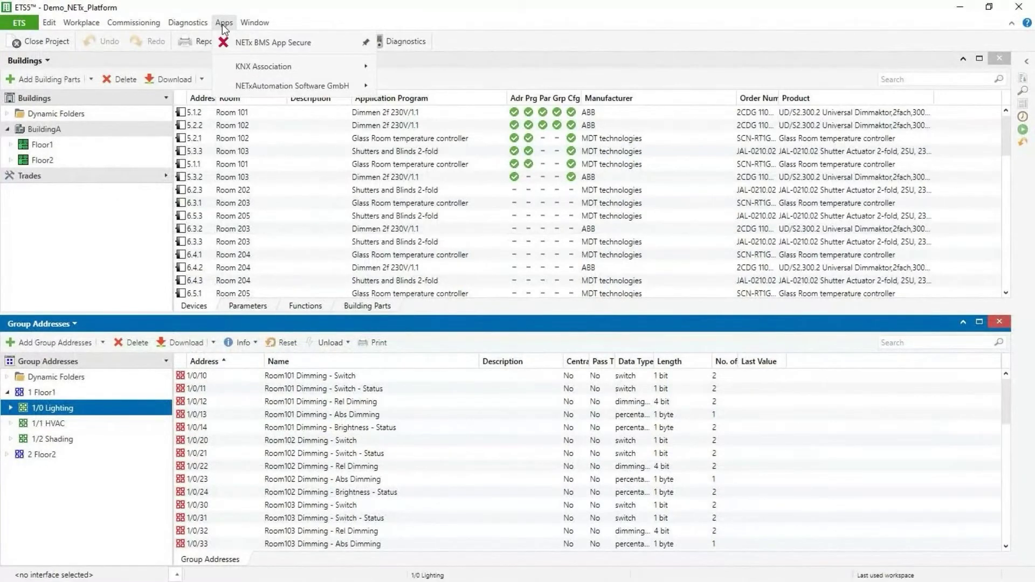
left_click(317, 42)
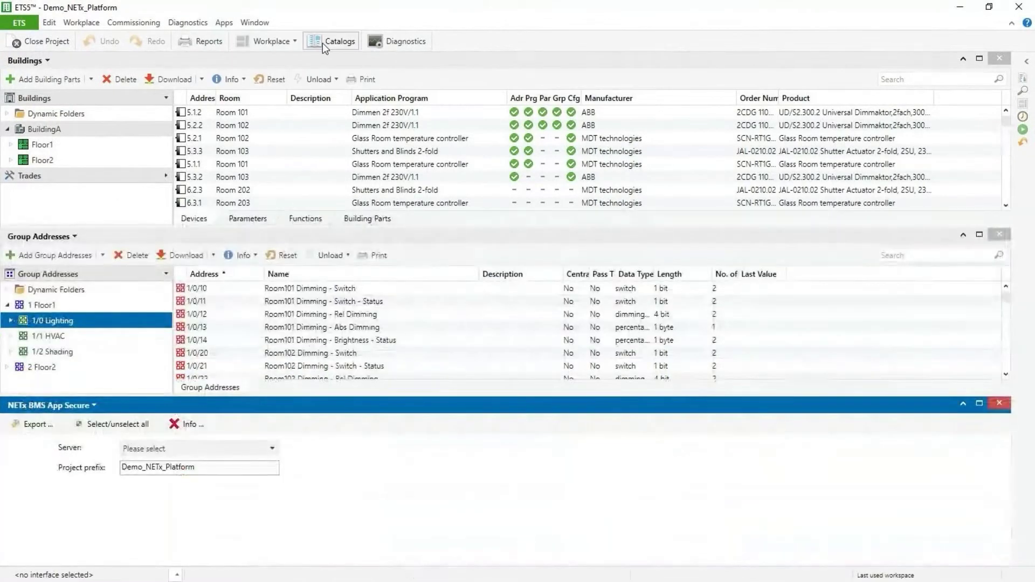
left_click_drag(478, 394, 490, 259)
left_click(273, 395)
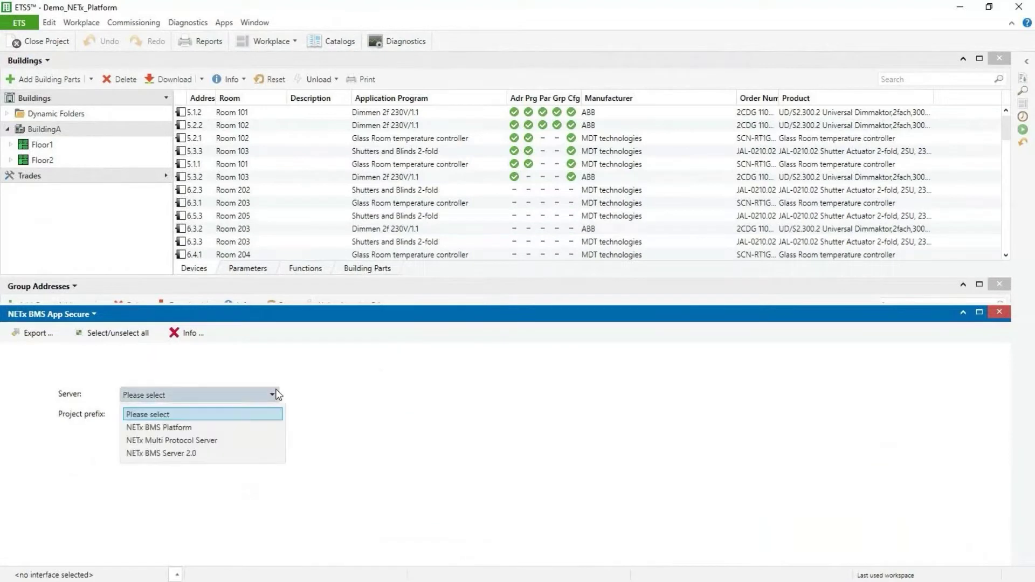
left_click(269, 427)
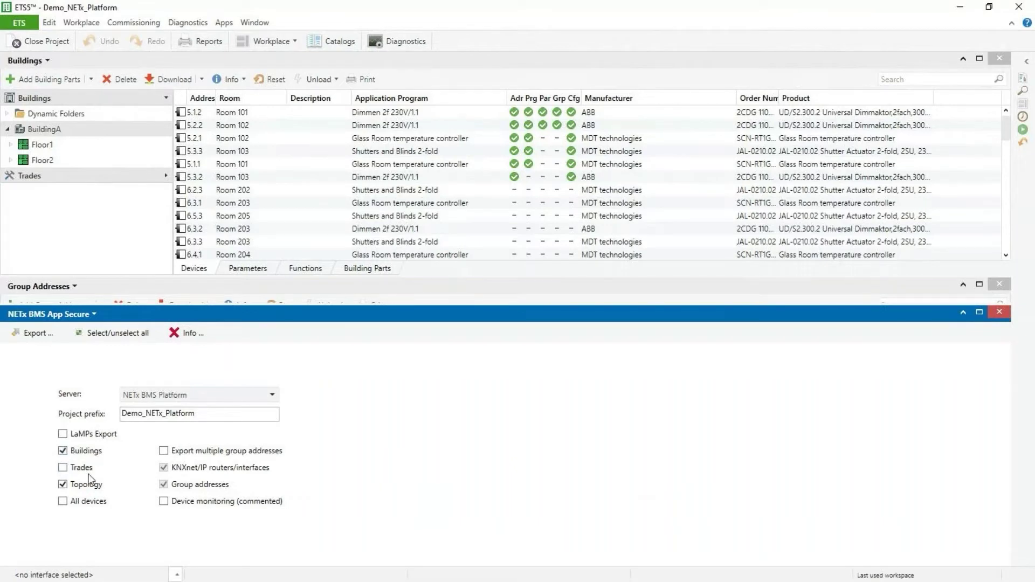
Include Trades and export to the Desktop as Demo_NETx_Platform.nxe, overwriting the old file, then exit
left_click(85, 470)
left_click(31, 332)
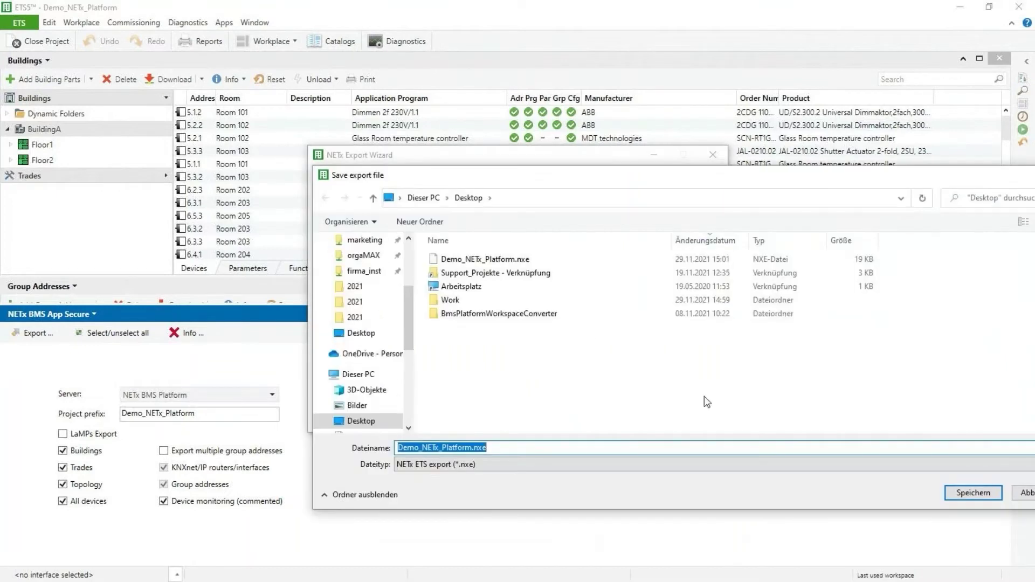
left_click(966, 494)
left_click(564, 346)
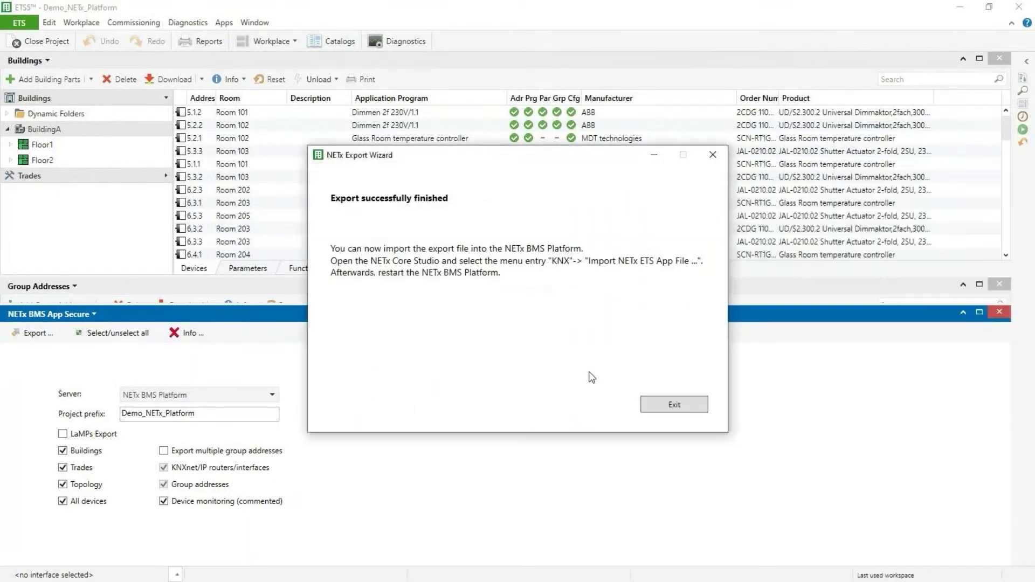
left_click(675, 405)
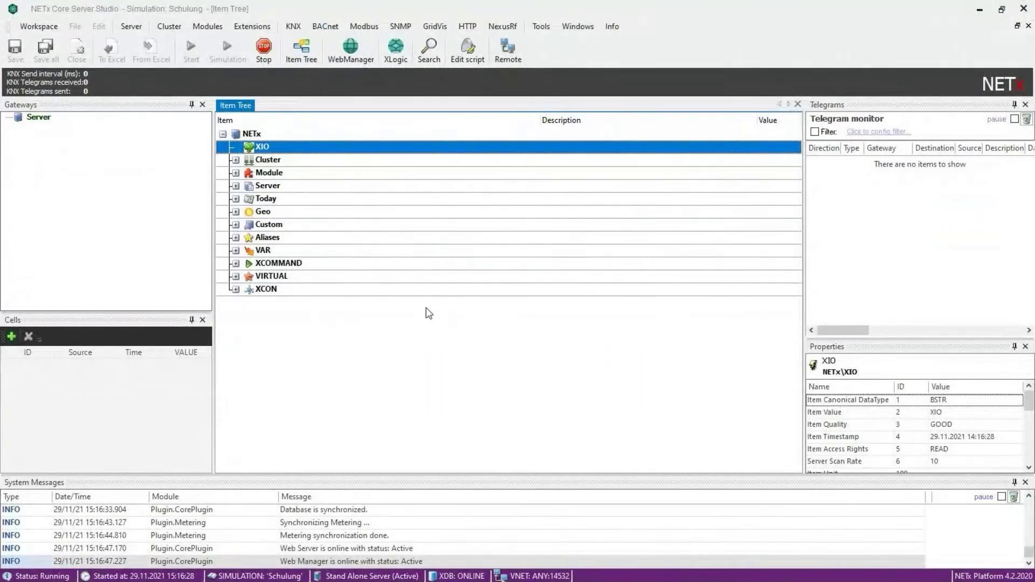
Start KNX > Import NETx ETS(c) app file and load Demo_NETx_Platform.nxe from the Desktop
left_click(297, 28)
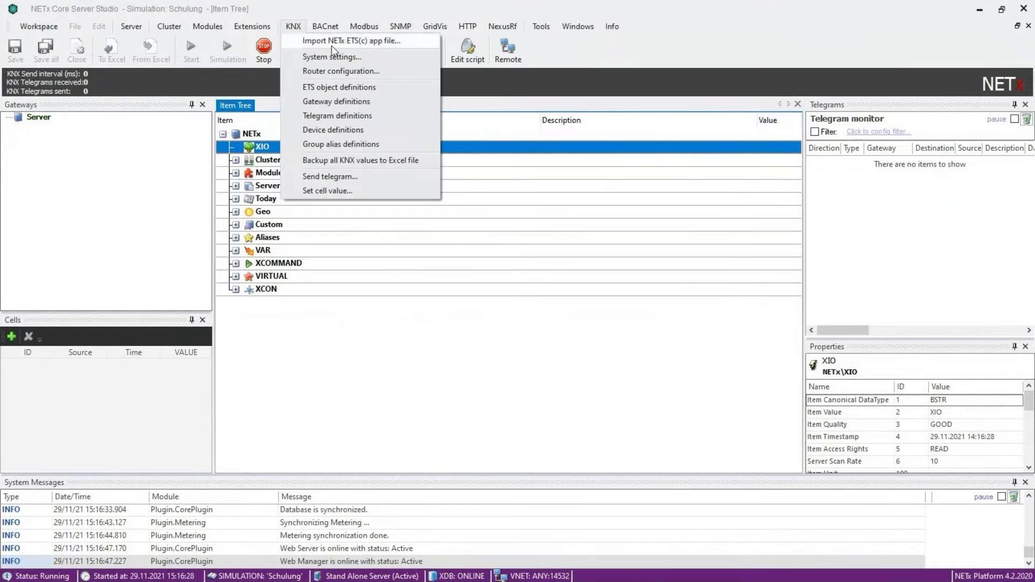
left_click(397, 43)
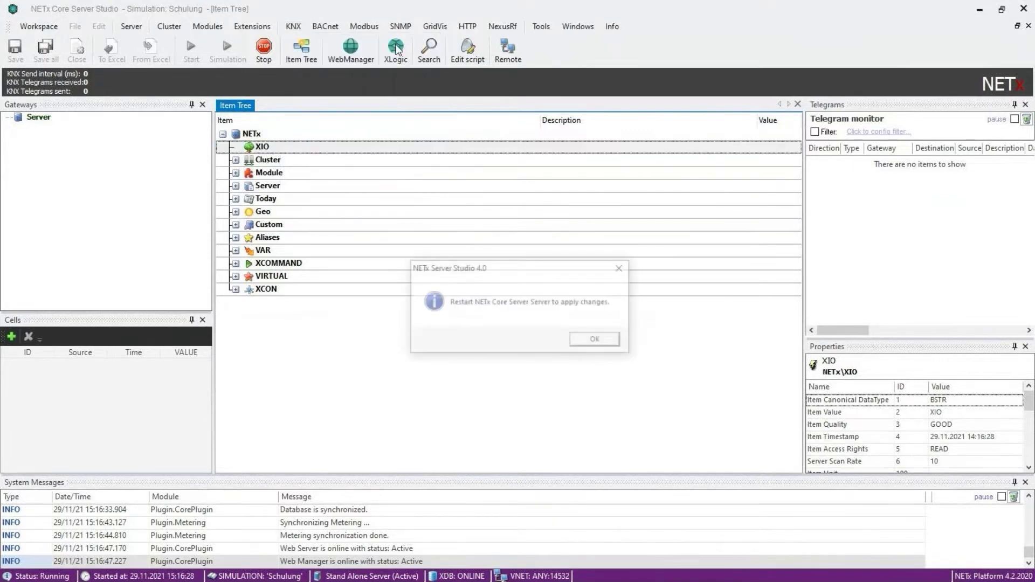
left_click(597, 340)
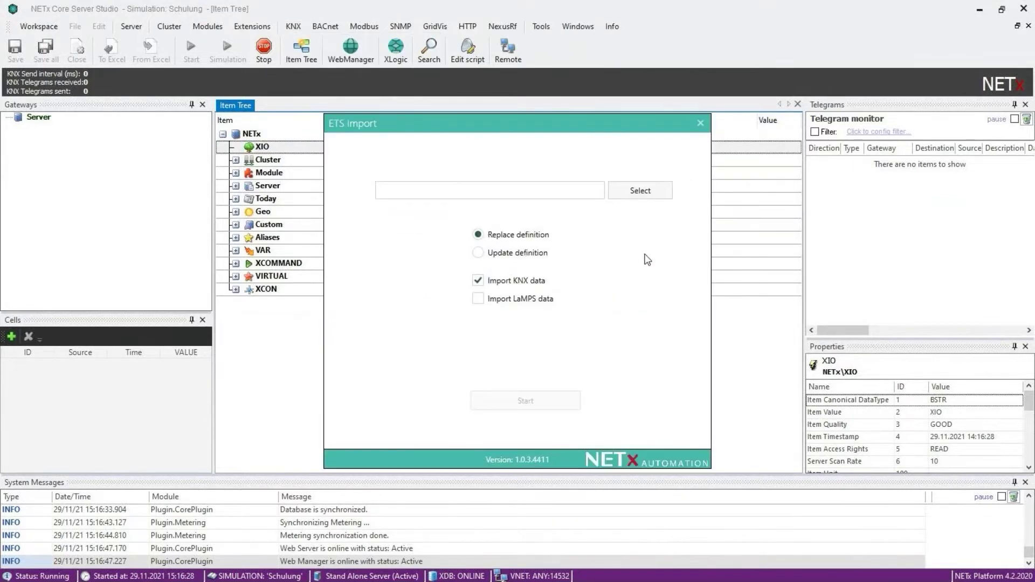
left_click(655, 194)
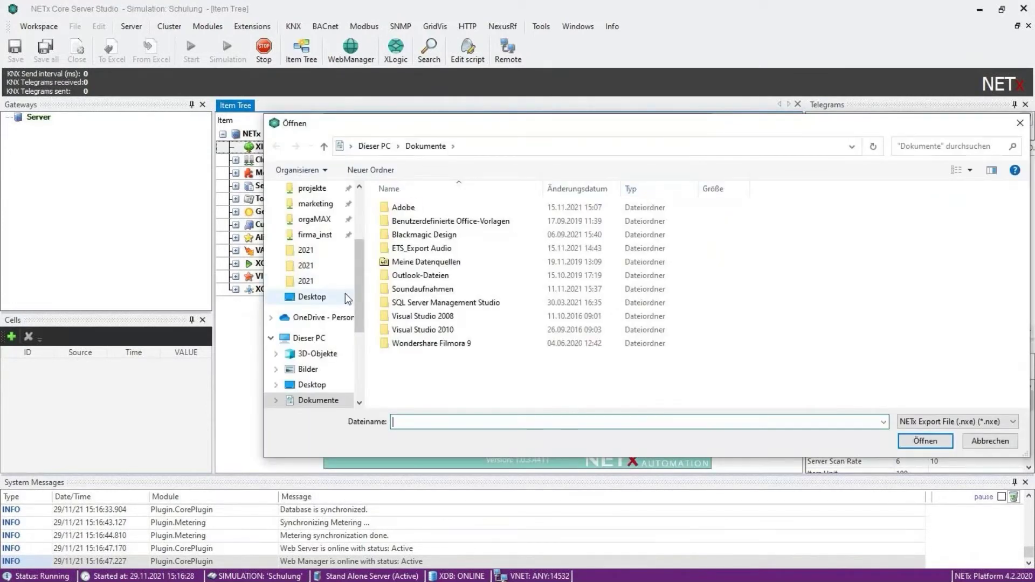
left_click(334, 297)
left_click(450, 210)
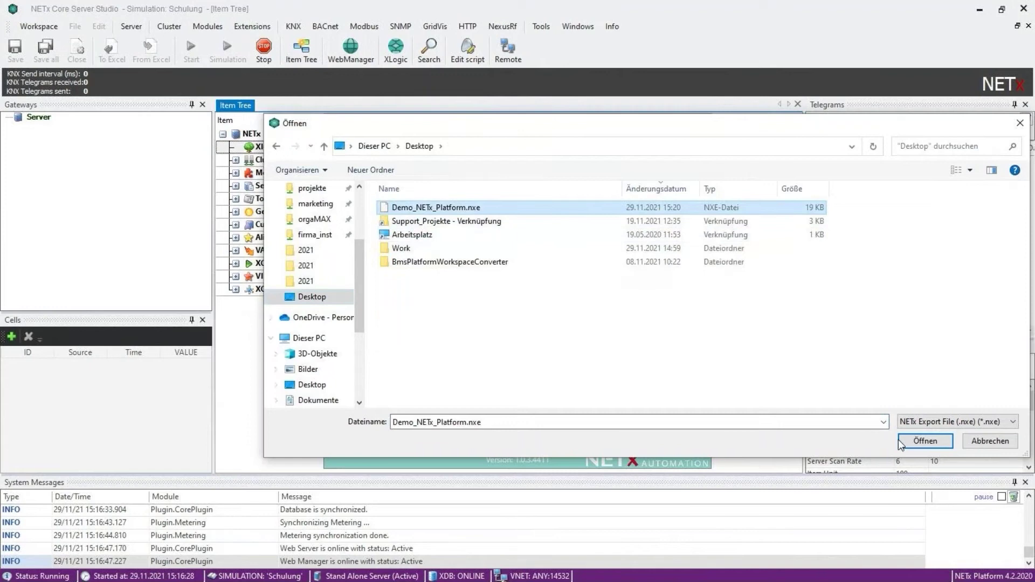
left_click(921, 443)
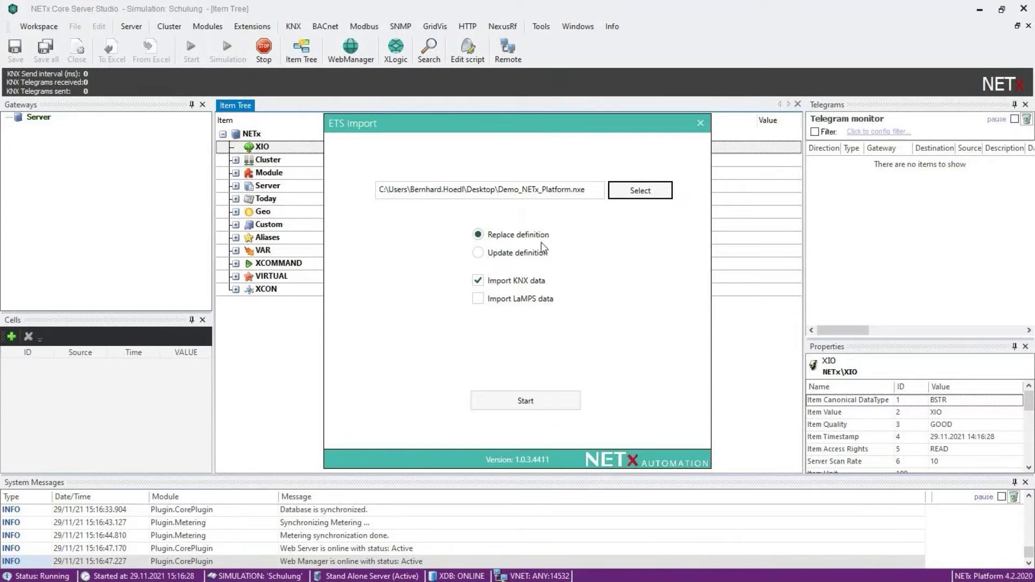
Keep Replace definition selected and leave LaMPS data excluded from the import
left_click(498, 260)
left_click(545, 238)
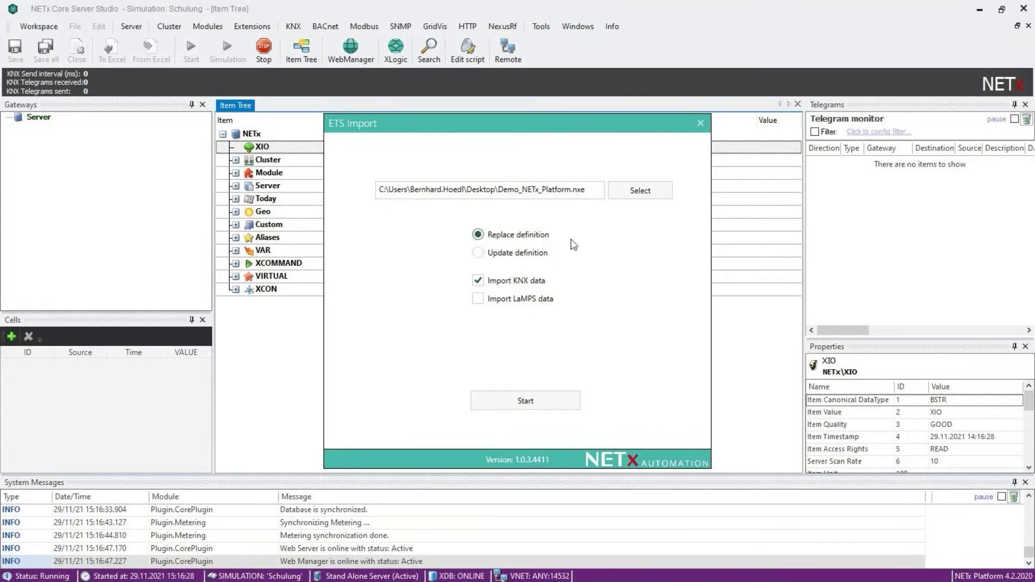
left_click(551, 305)
left_click(552, 306)
Run the ETS import, acknowledge the success message, and close the import window
left_click(558, 409)
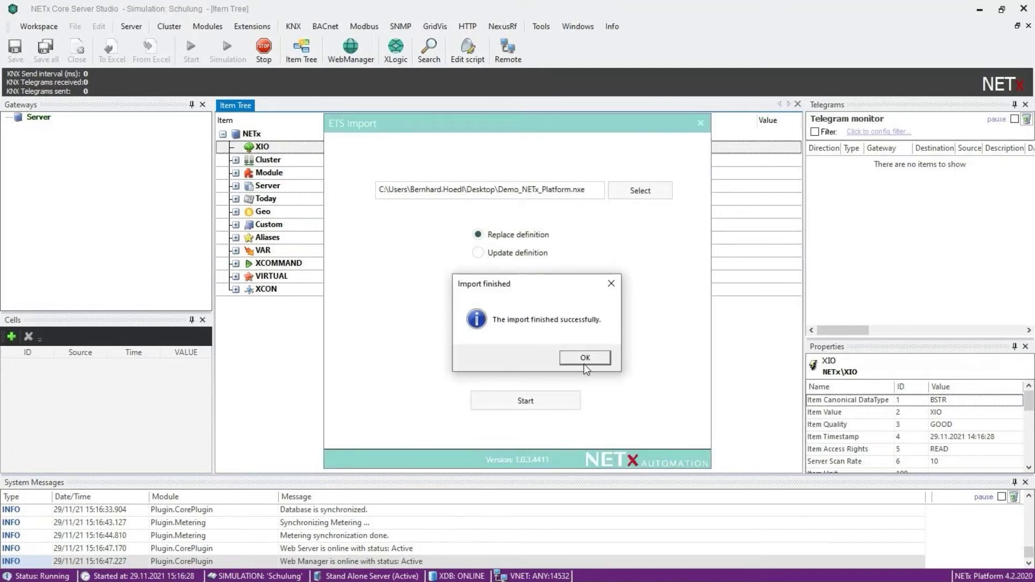
left_click(587, 358)
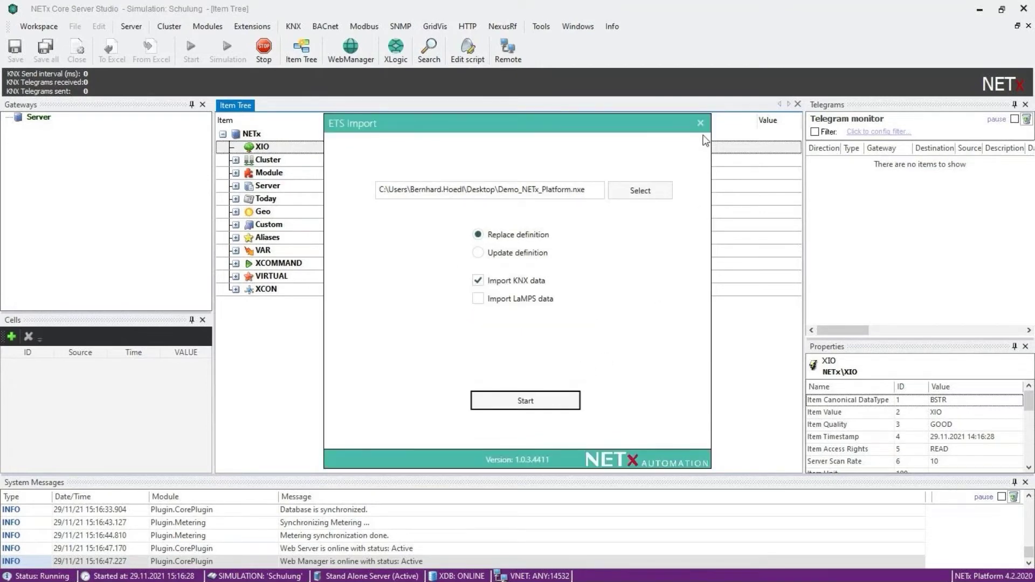
left_click(700, 123)
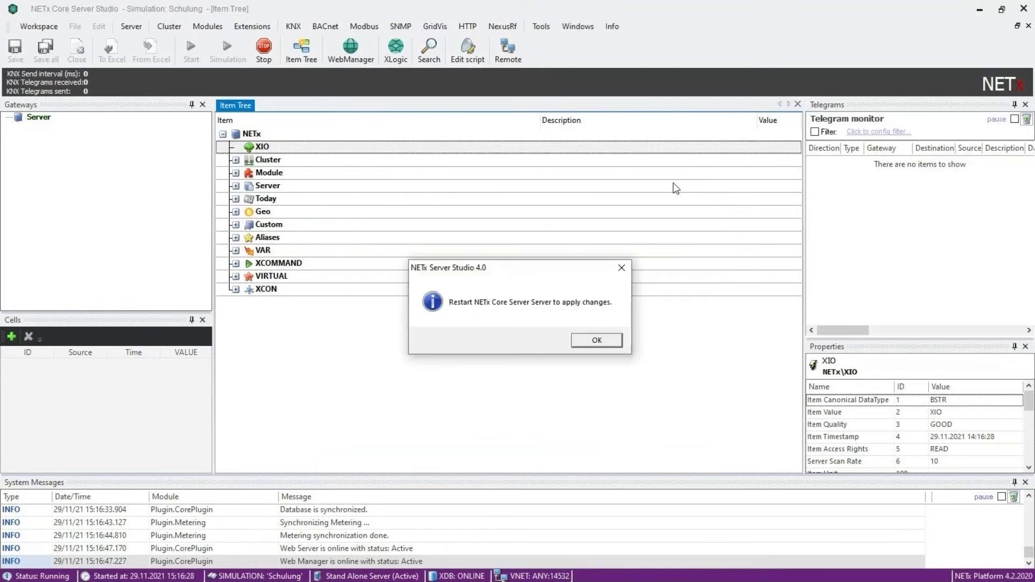
Acknowledge the restart notice, then restart the Core Server via Server > Restart server, answering Ja
left_click(596, 341)
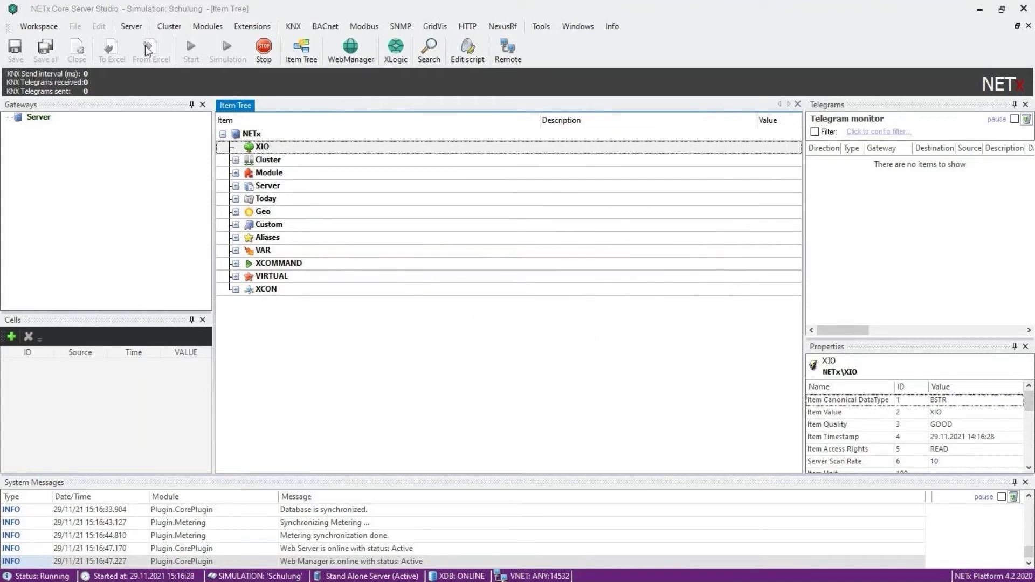
left_click(137, 34)
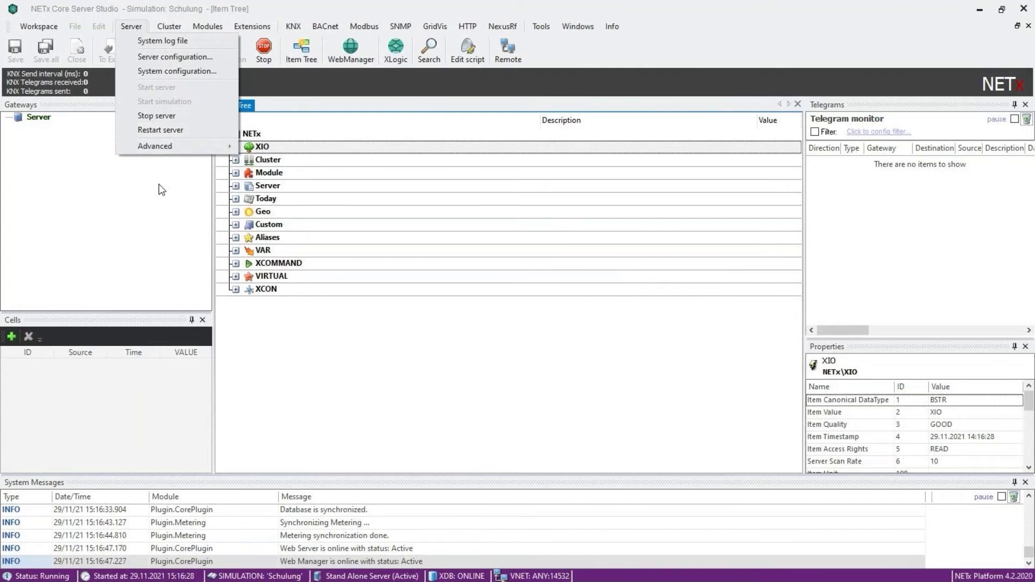
left_click(263, 53)
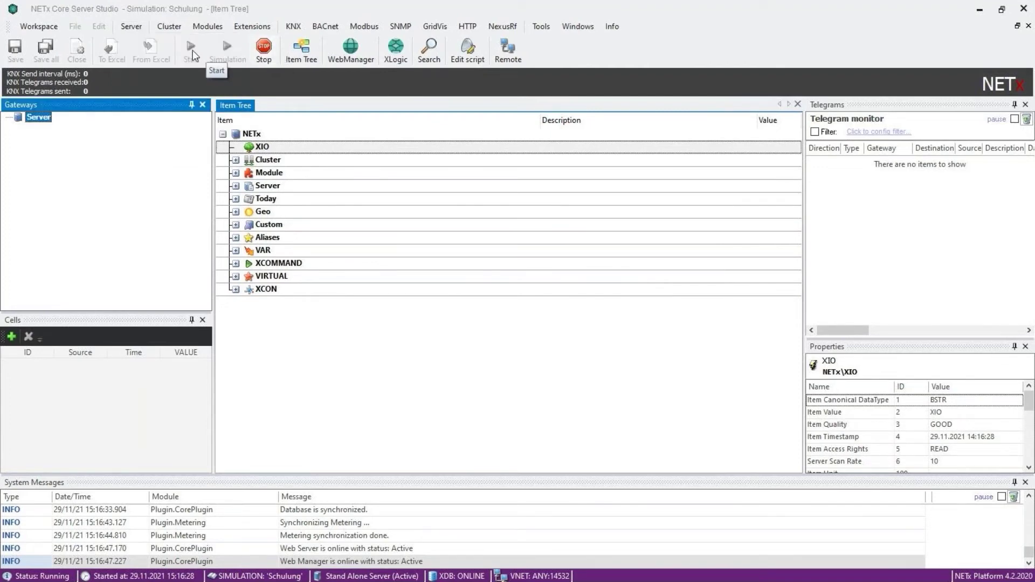
left_click(131, 25)
left_click(167, 129)
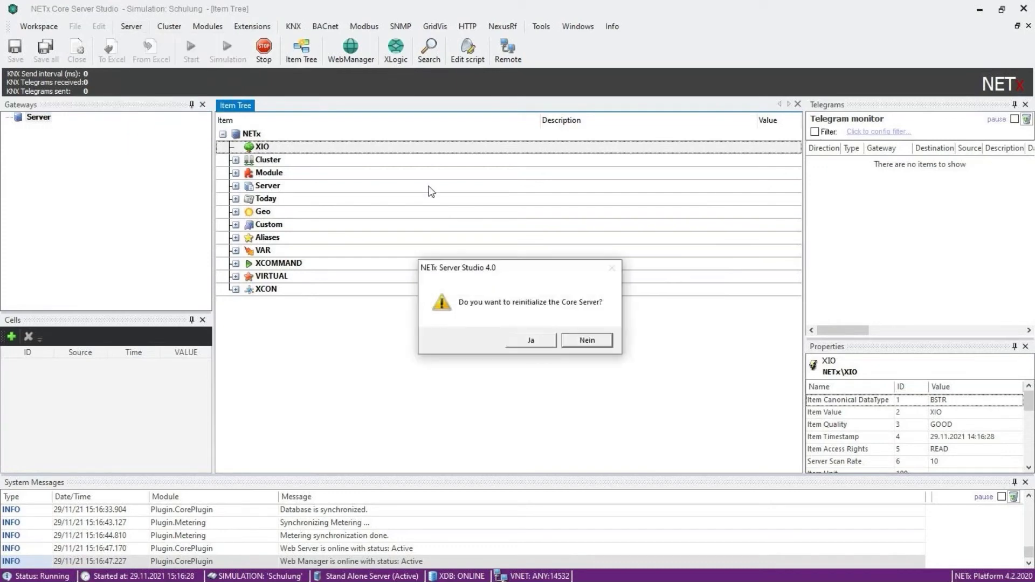
left_click(542, 344)
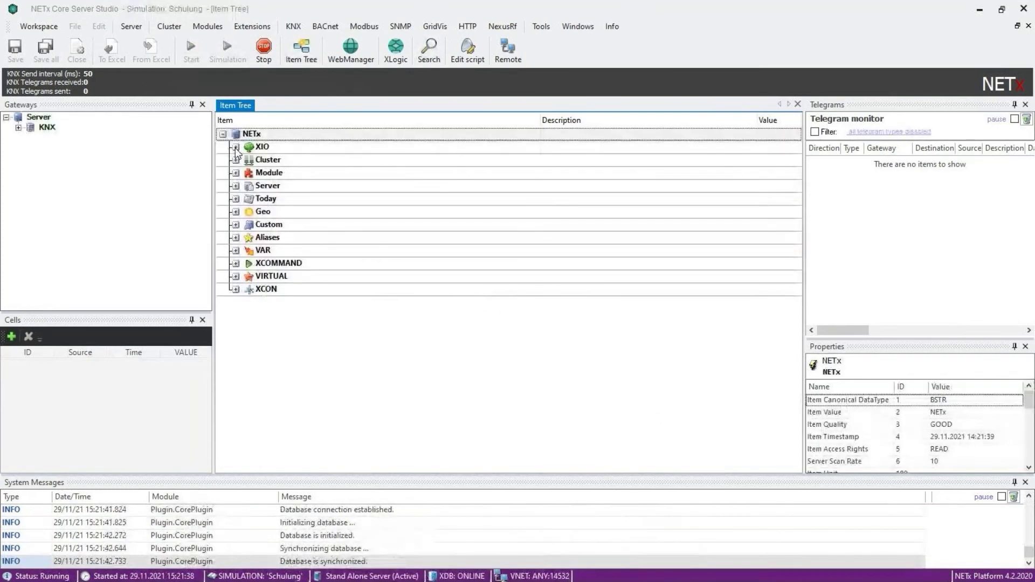
Expand XIO and its KNX branch to list the imported routers for Rooms 101–210
left_click(236, 147)
left_click(249, 160)
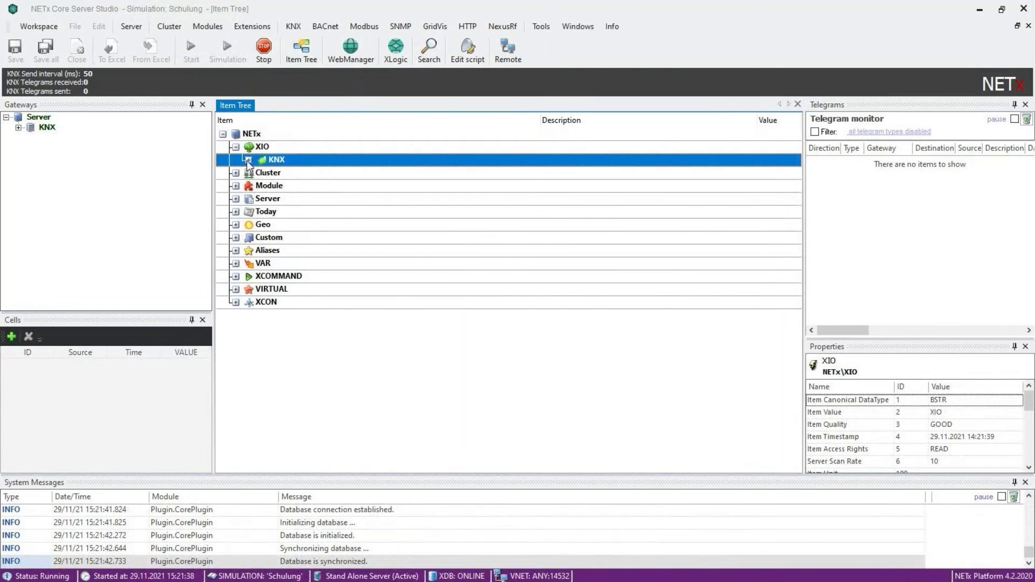
scroll(639, 215, "down", 1)
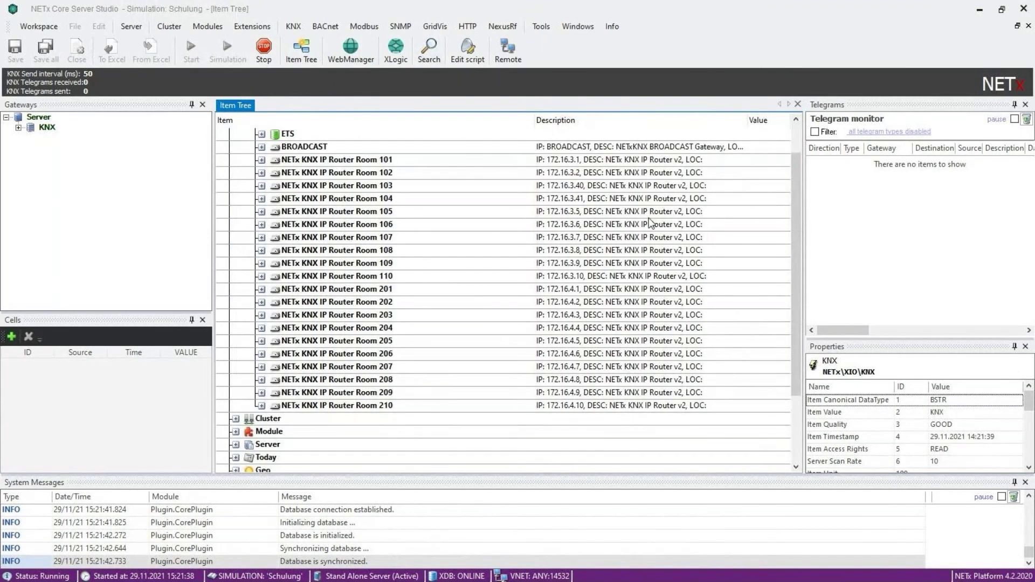
scroll(652, 223, "up", 1)
Inspect Router Room 101 > 01 - Floor1 > 1 - HVAC items 010–015, then collapse Room 101
left_click(262, 198)
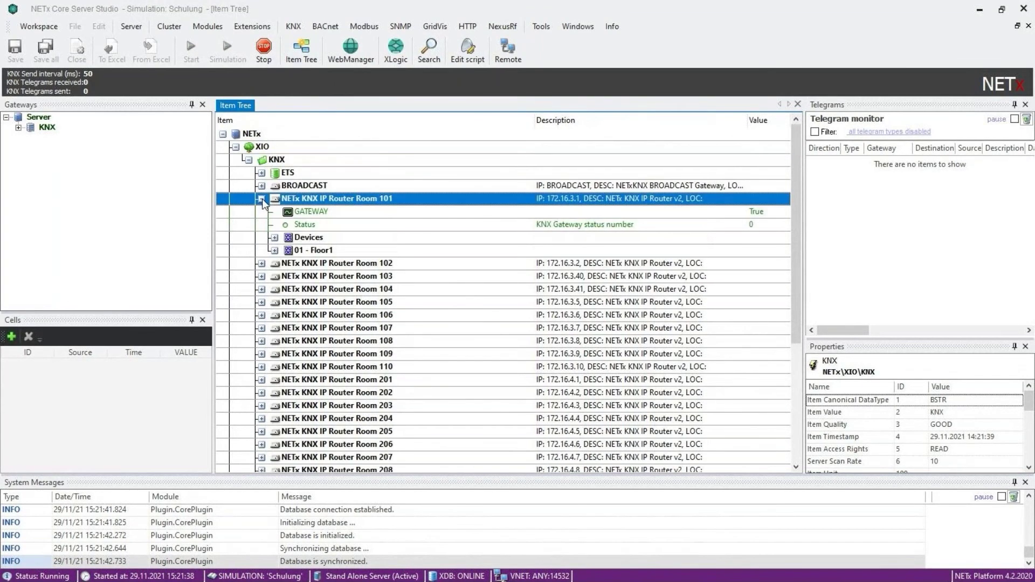
left_click(274, 251)
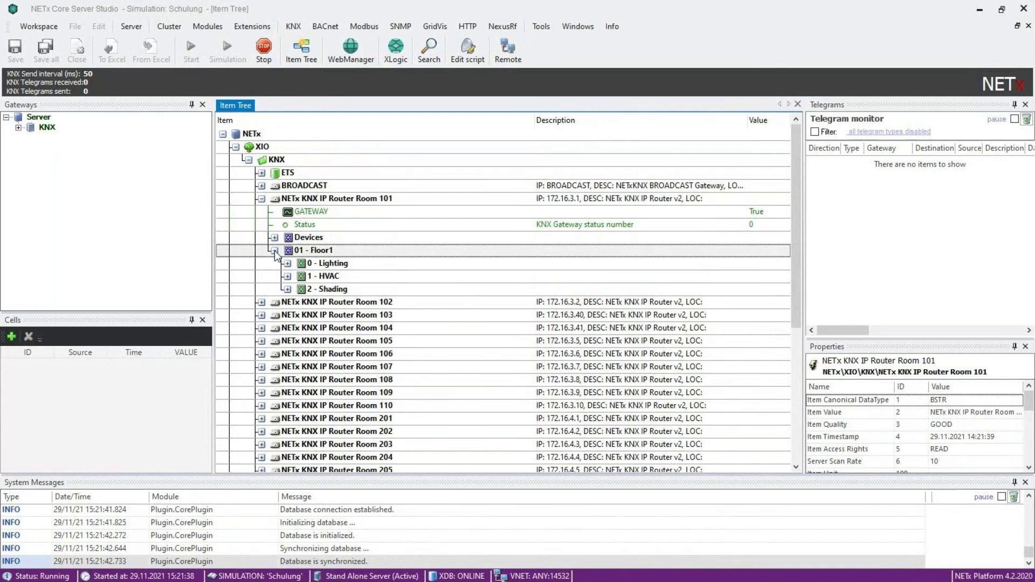
left_click(287, 276)
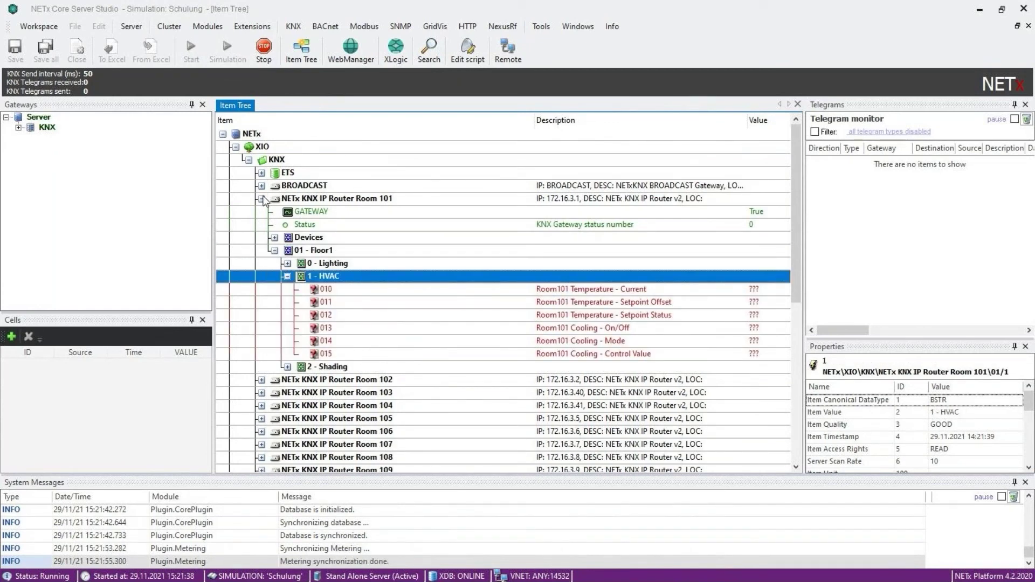
left_click(262, 198)
left_click(262, 198)
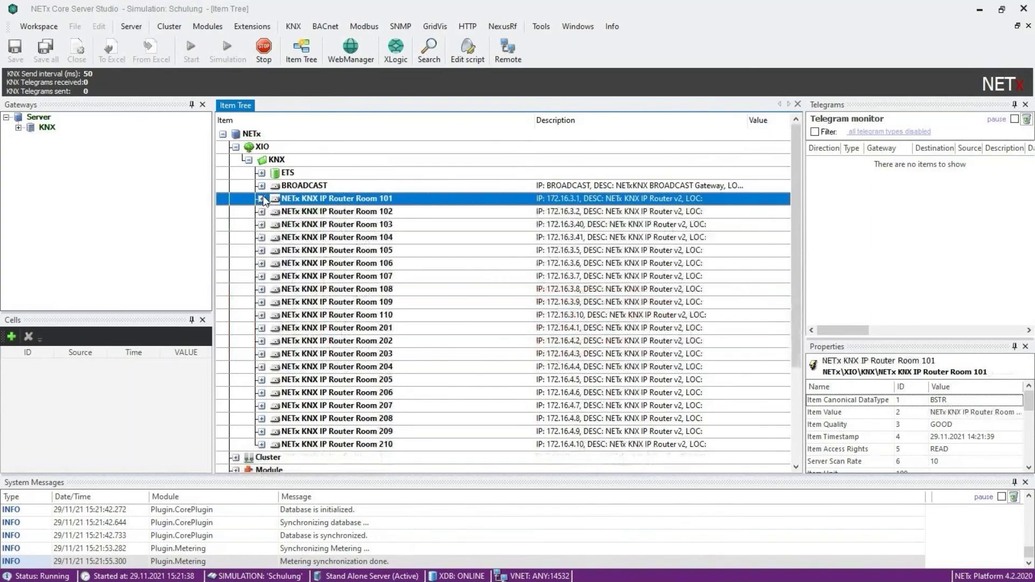